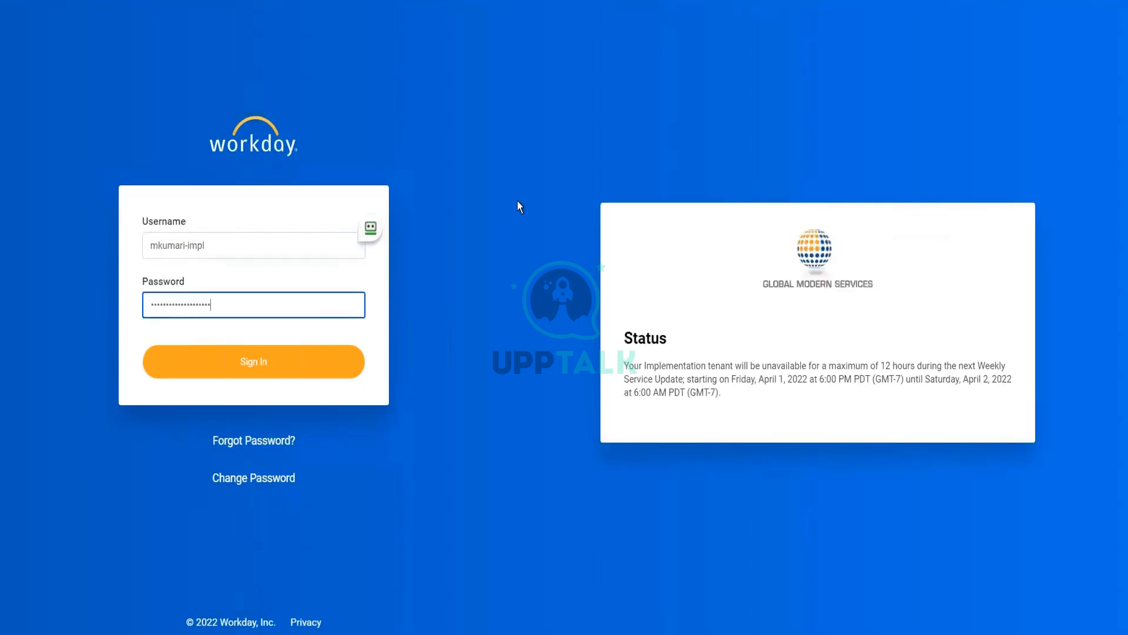
Sign in to the implementation tenant and open the Start Proxy task.
key("Return")
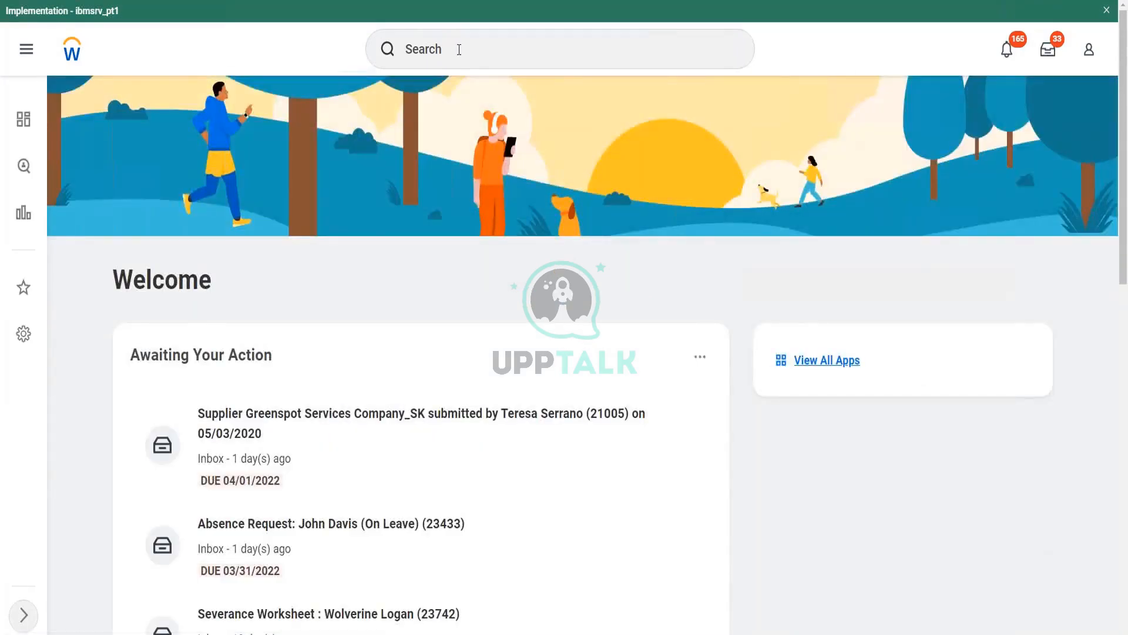
left_click(459, 49)
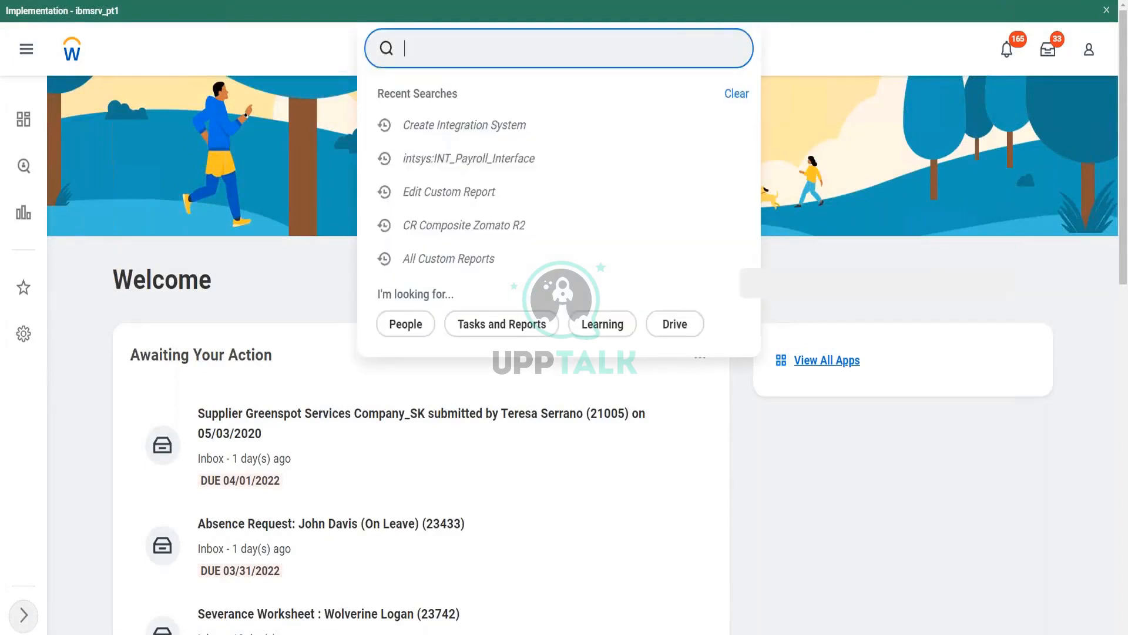
type("start proxy")
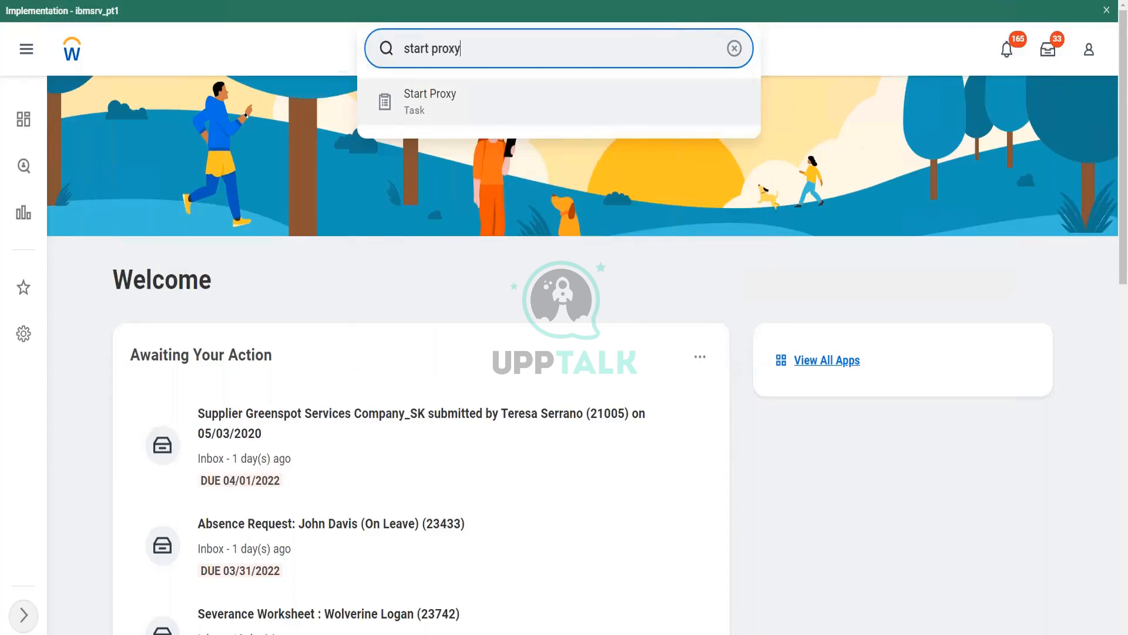
key("Return")
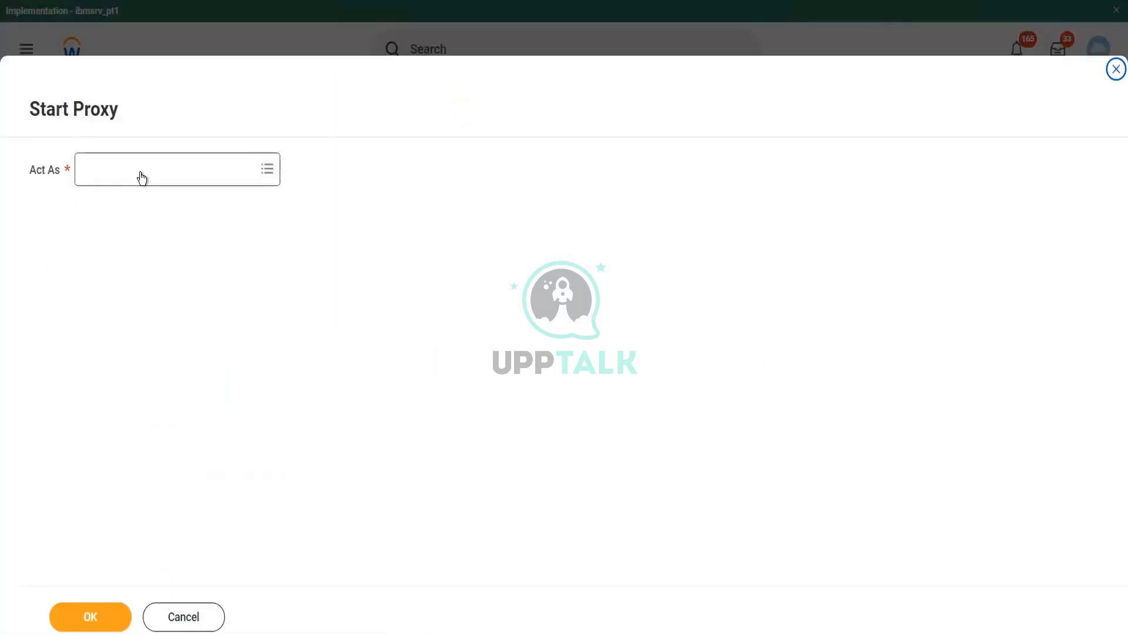
Choose the HR user's account in Act As and start the proxy session on that user's behalf.
left_click(142, 178)
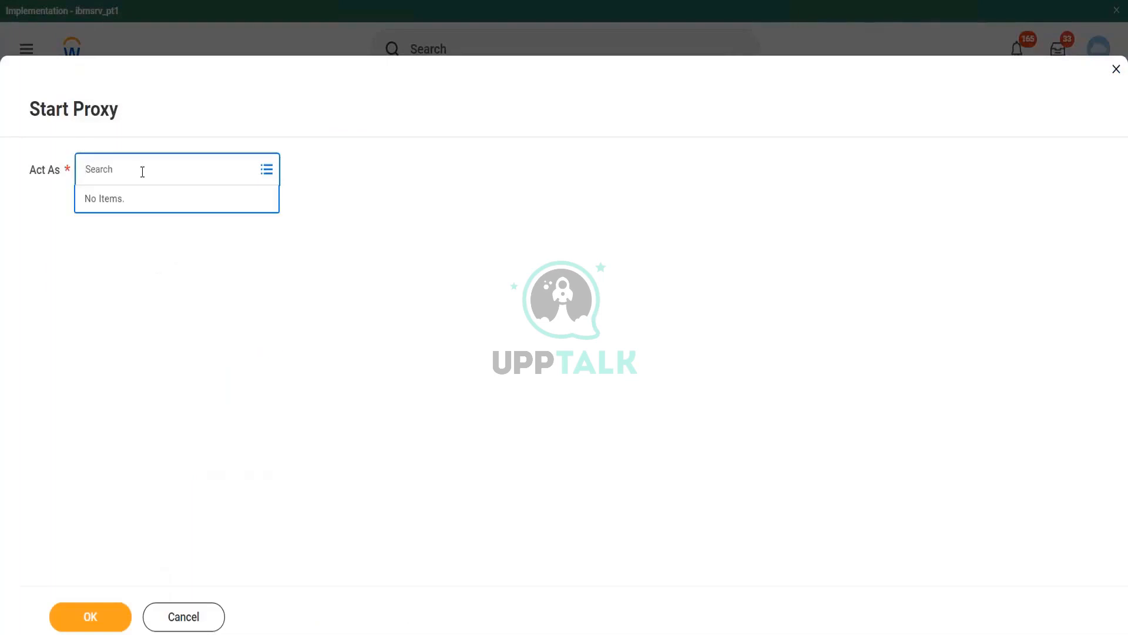
type("lmcneil")
key("Return")
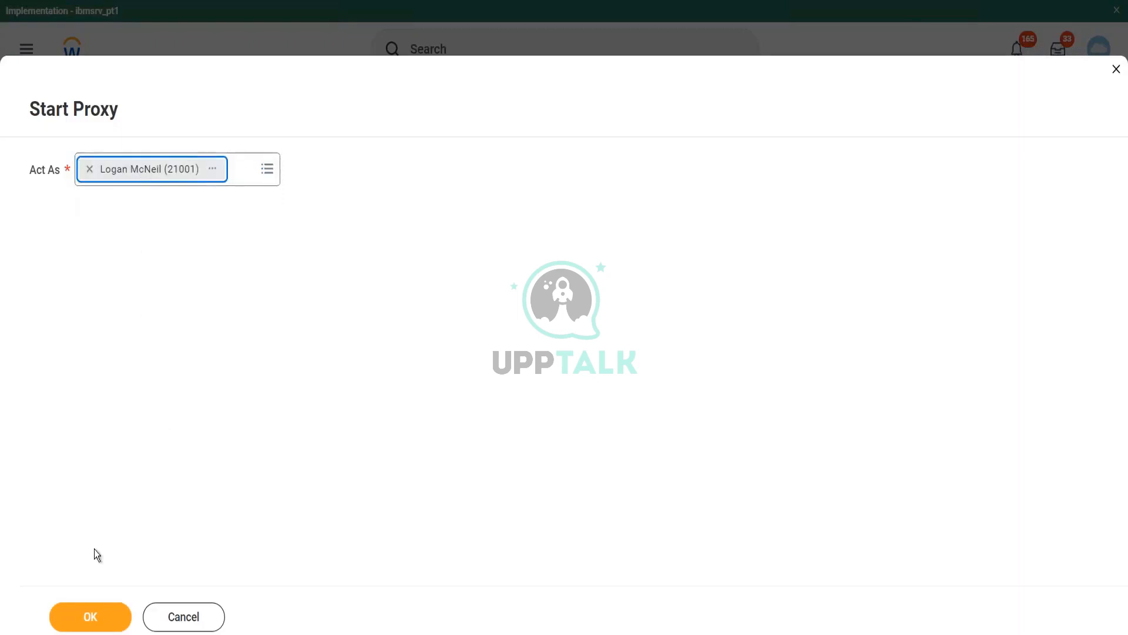
left_click(94, 626)
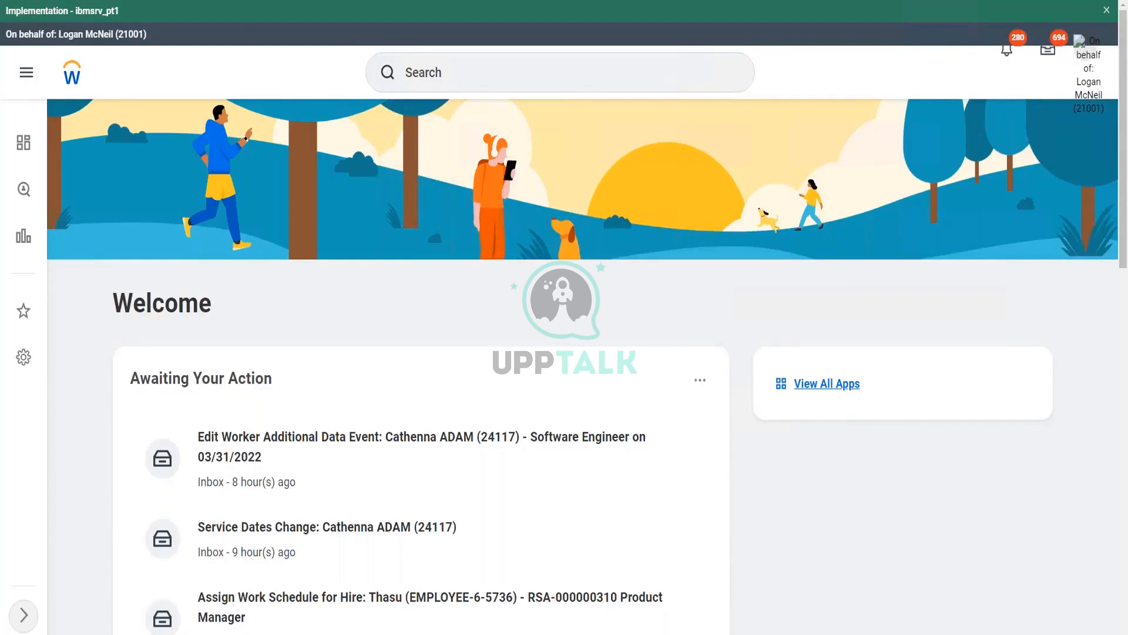
Search for "maintain permissions for sec" and open the Maintain Permissions for Security Group task.
left_click(506, 76)
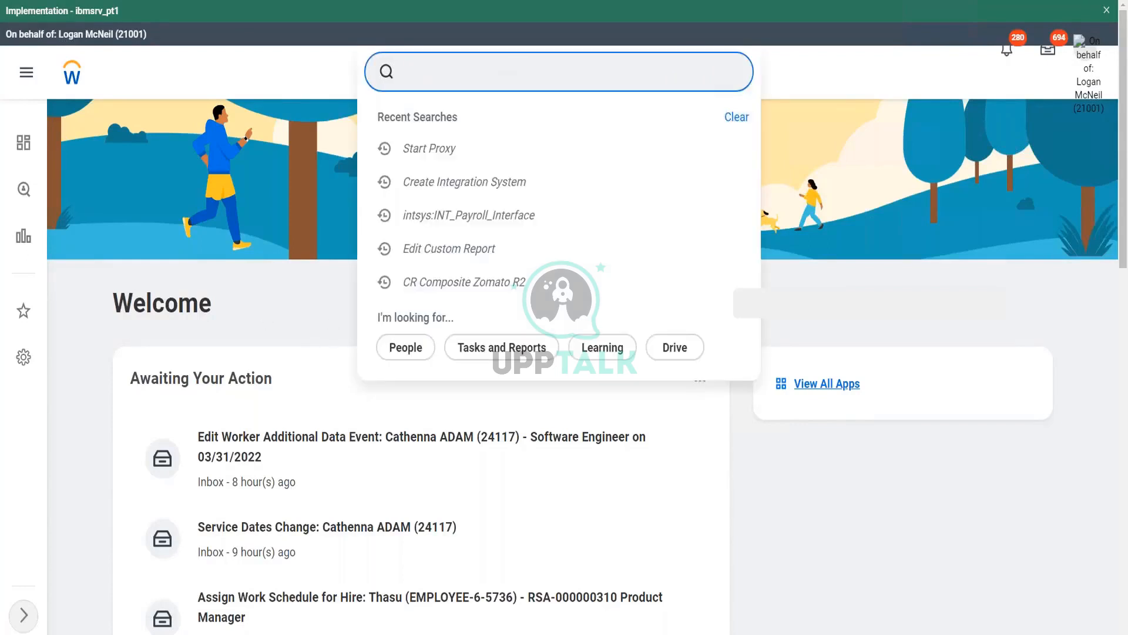
type("maintain permi")
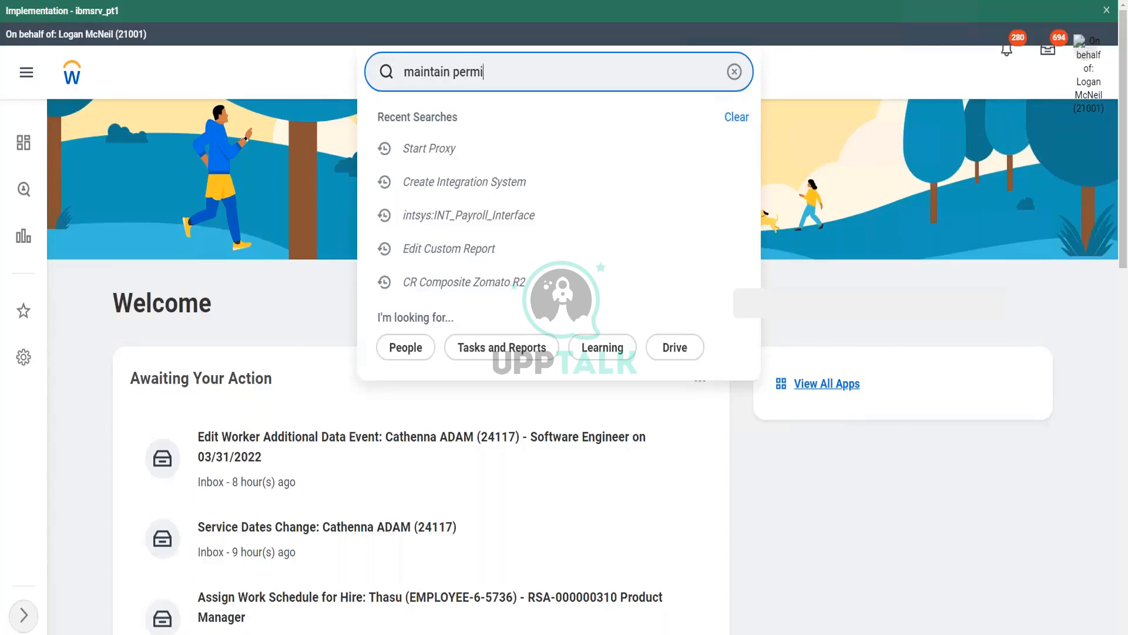
type("ssions for sec")
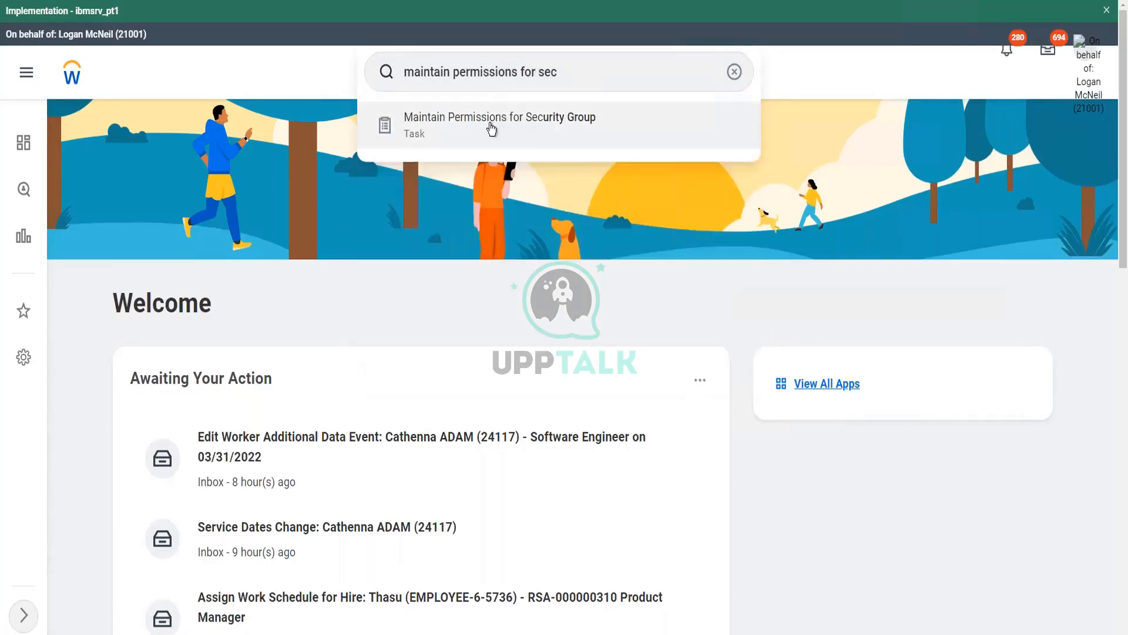
left_click(491, 129)
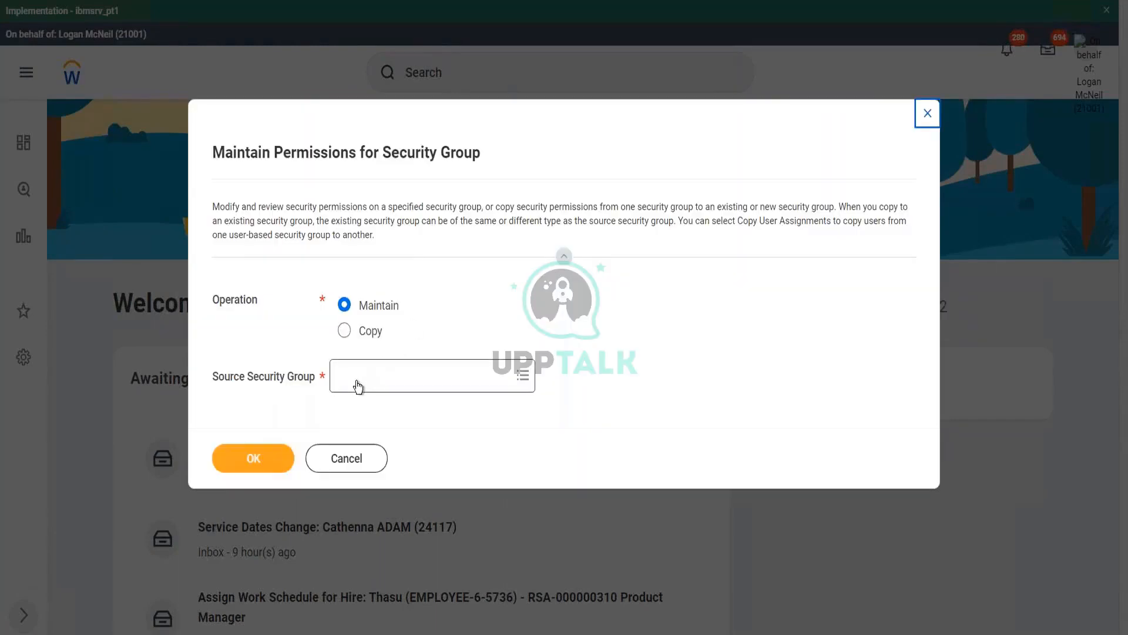
Load the permissions of source security group WW Compensation Partner, using the Maintain operation.
left_click(357, 381)
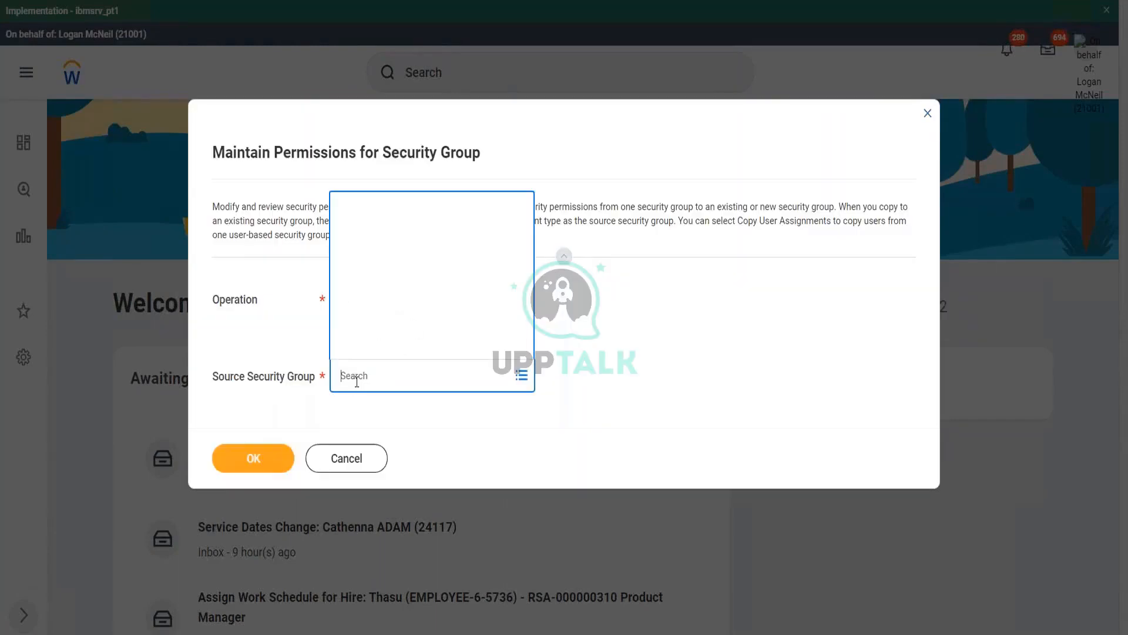
type("ww comp")
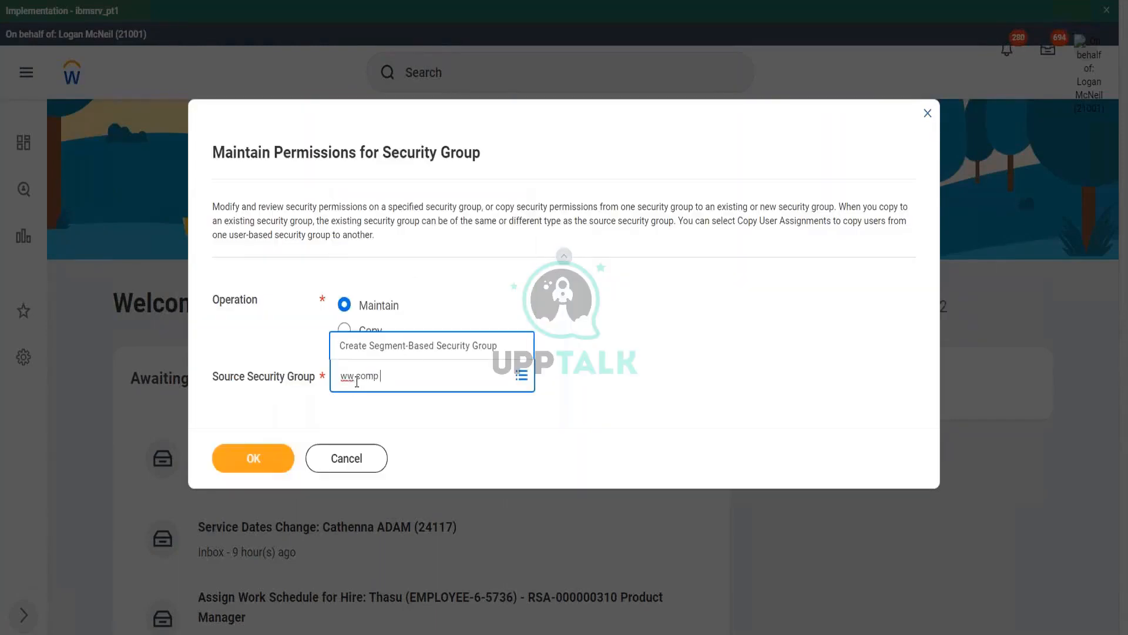
type(" partner")
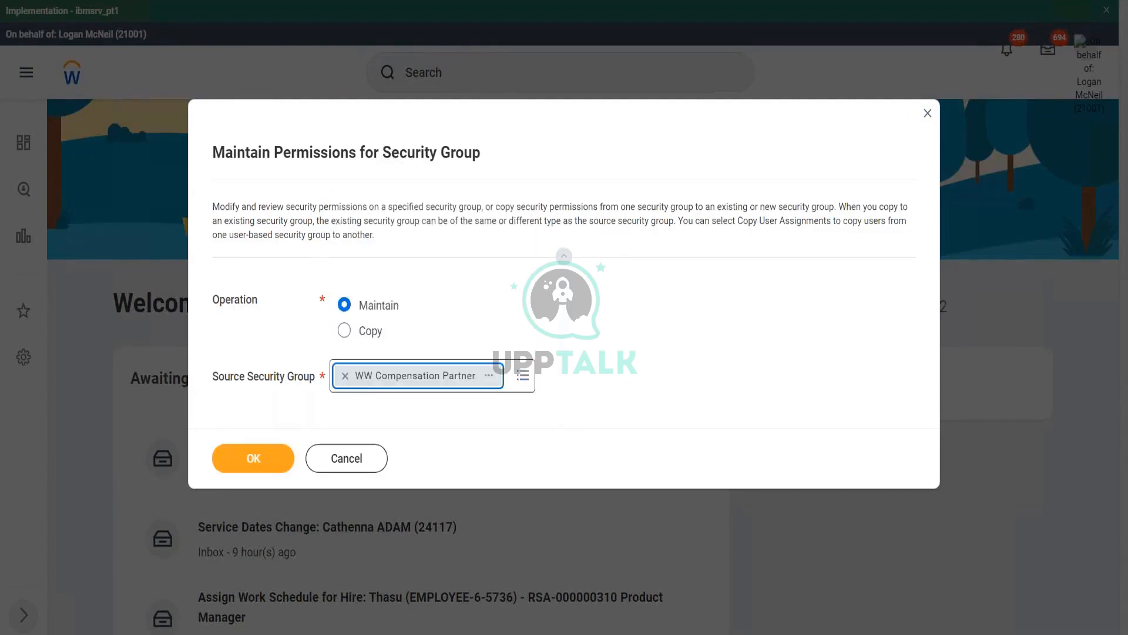
left_click(254, 463)
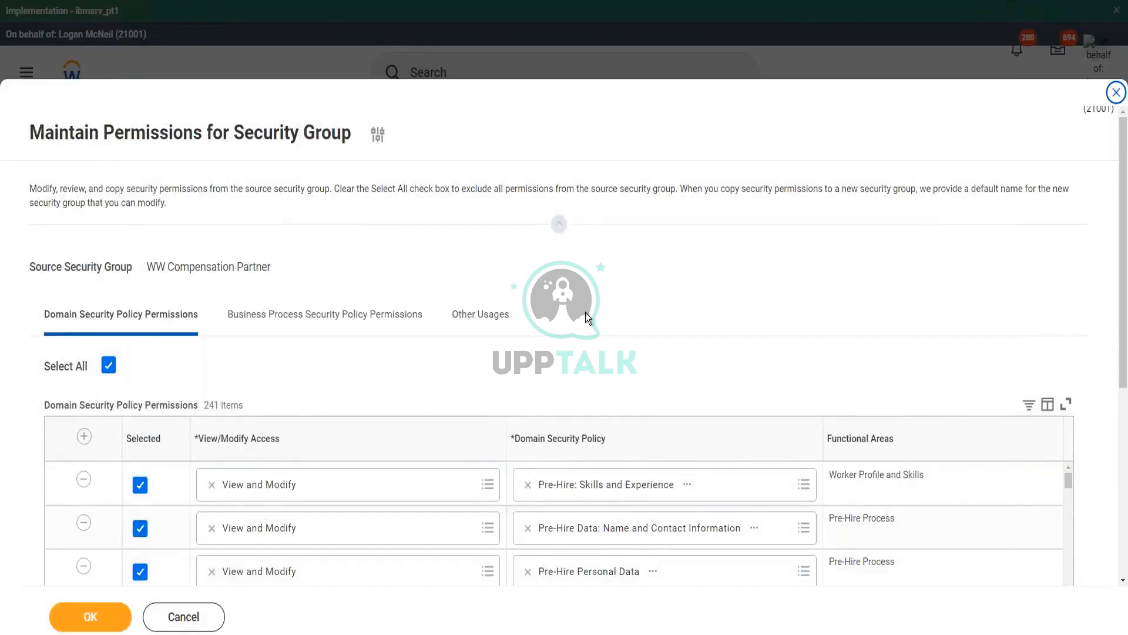
Set the access for the Pre-Hire: Skills and Experience domain security policy to View Only.
scroll(585, 312, "down", 2)
scroll(1018, 391, "down", 3)
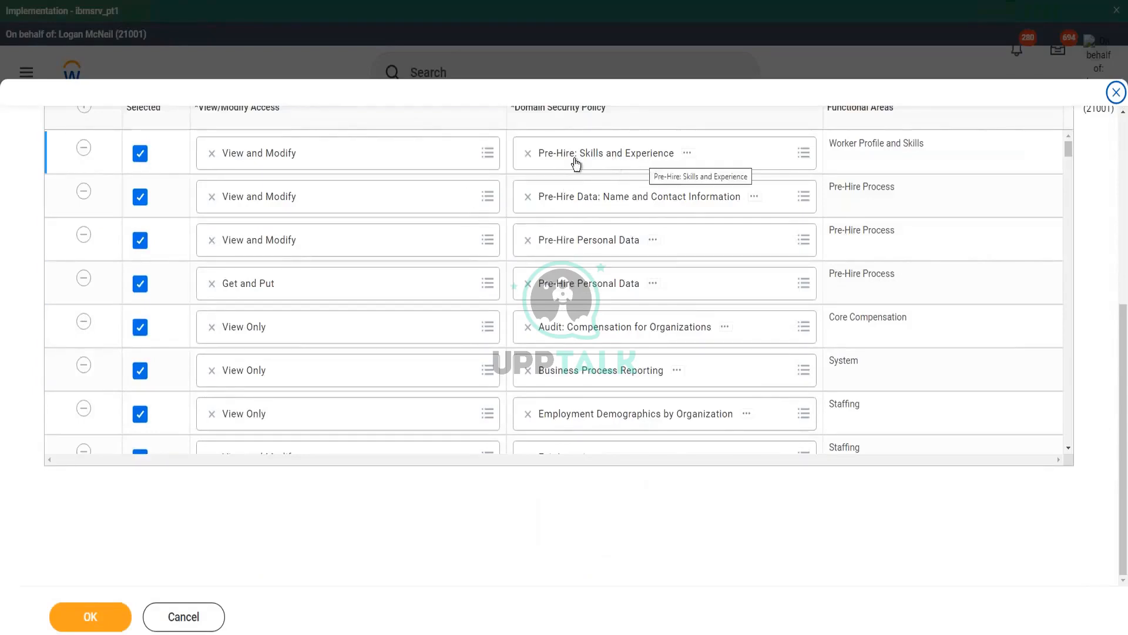
left_click(351, 164)
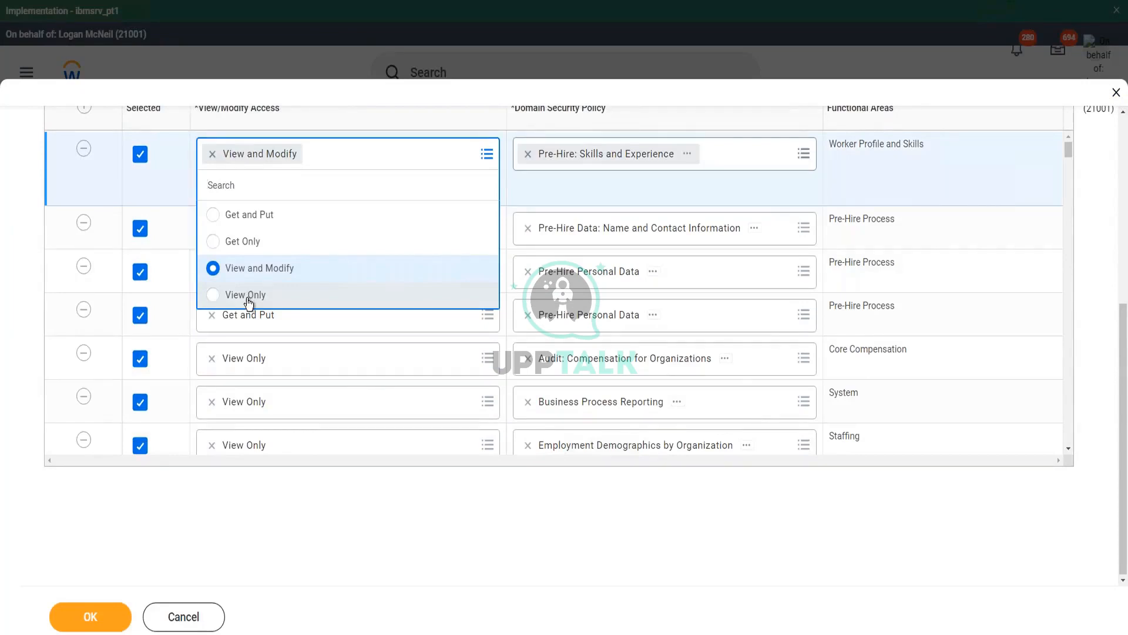
left_click(249, 302)
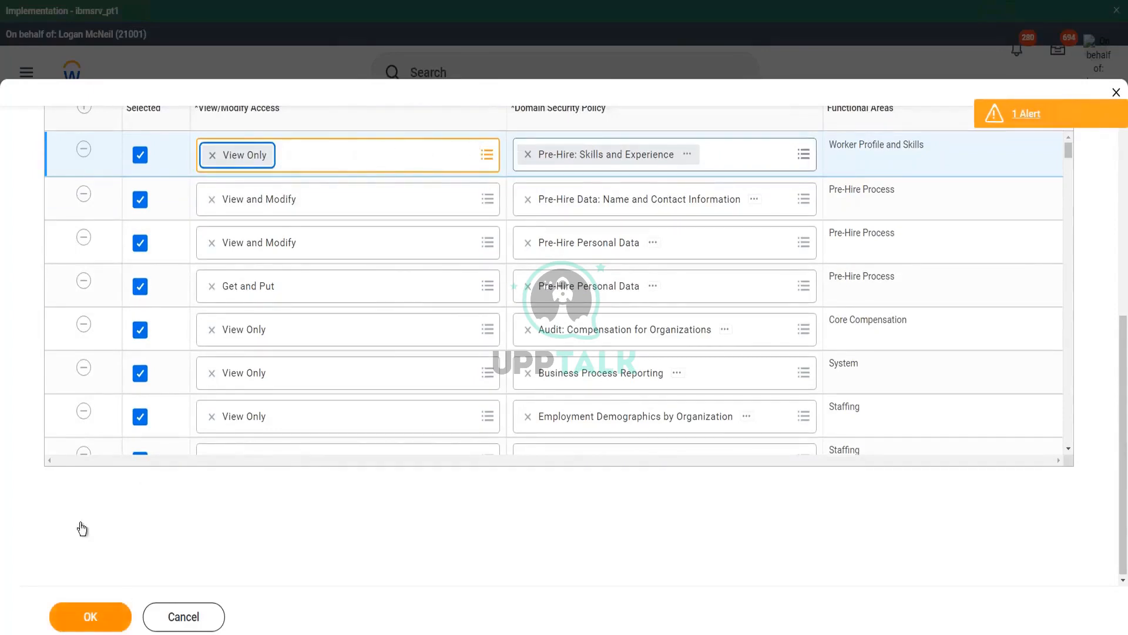
Remove the Pre-Hire: Skills and Experience permission and the Get and Put permission for Pre-Hire Personal Data, and save the security group.
left_click(85, 154)
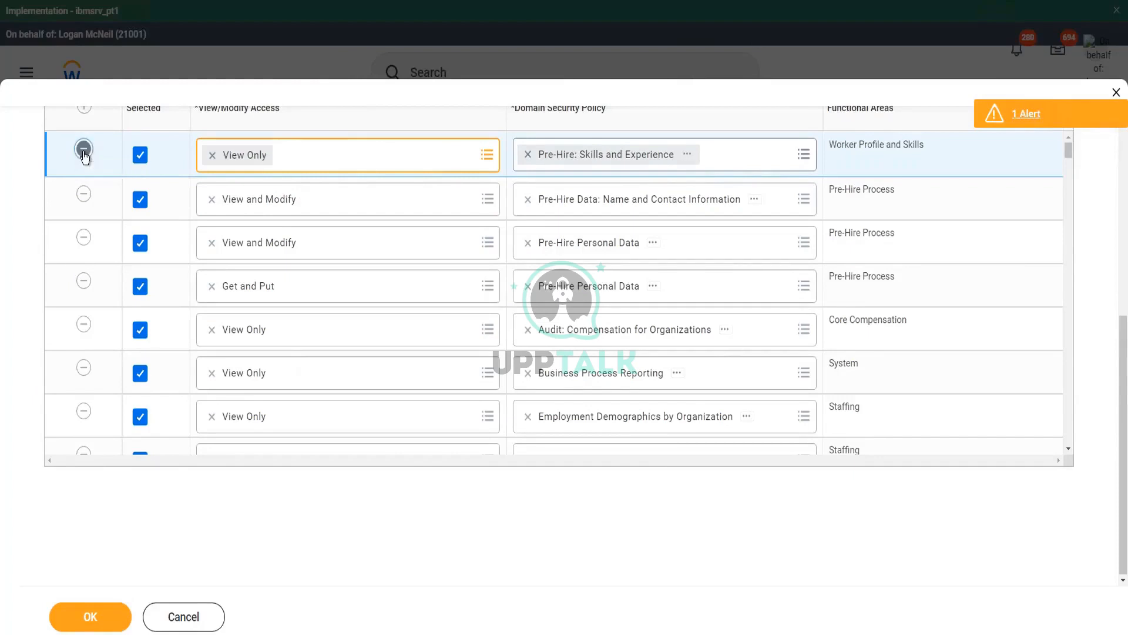
left_click(84, 152)
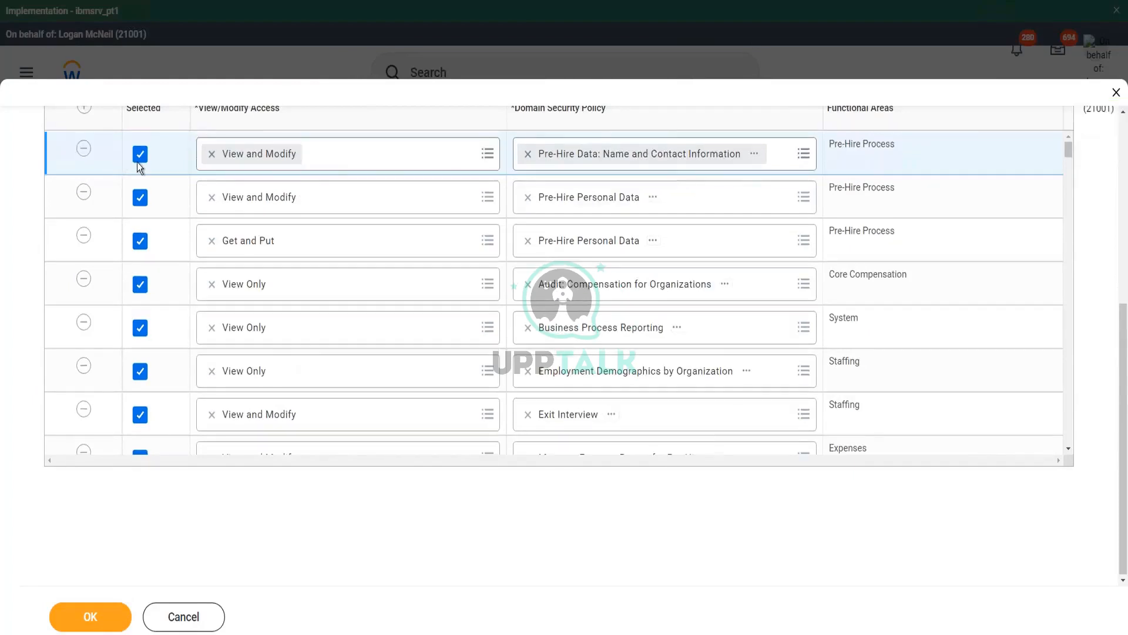
scroll(547, 305, "up", 1)
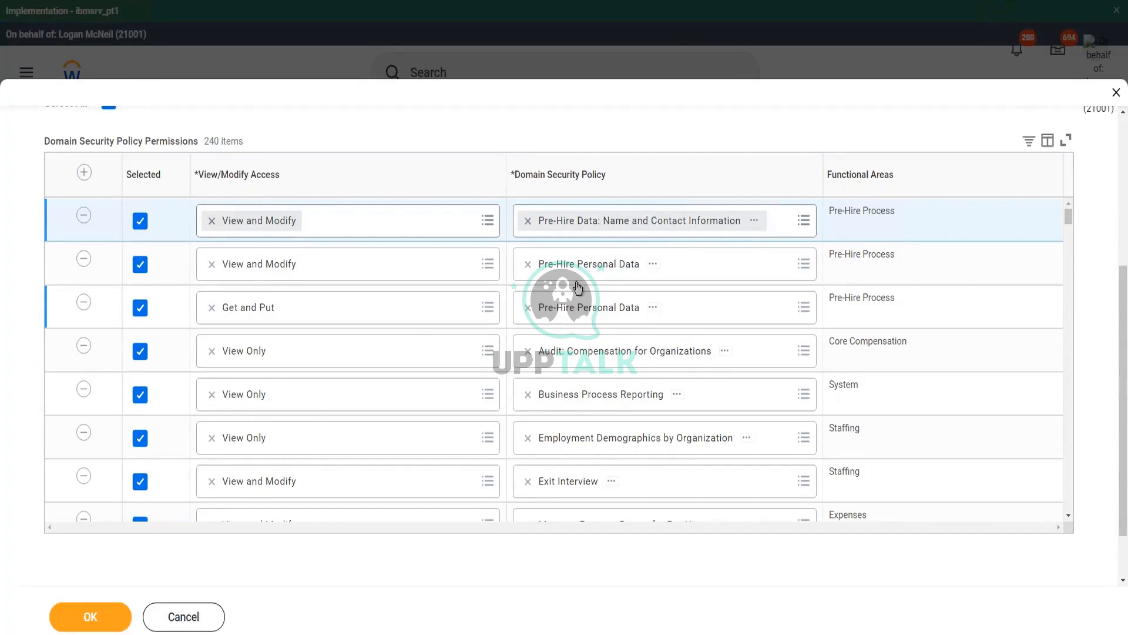
left_click(83, 303)
left_click(84, 303)
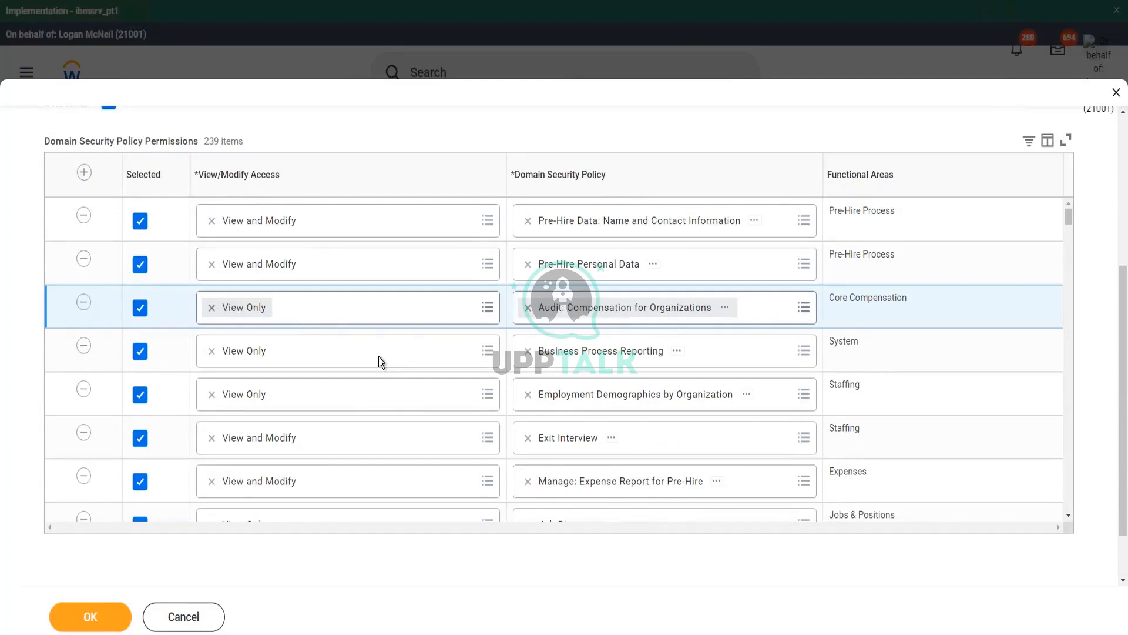
left_click(91, 616)
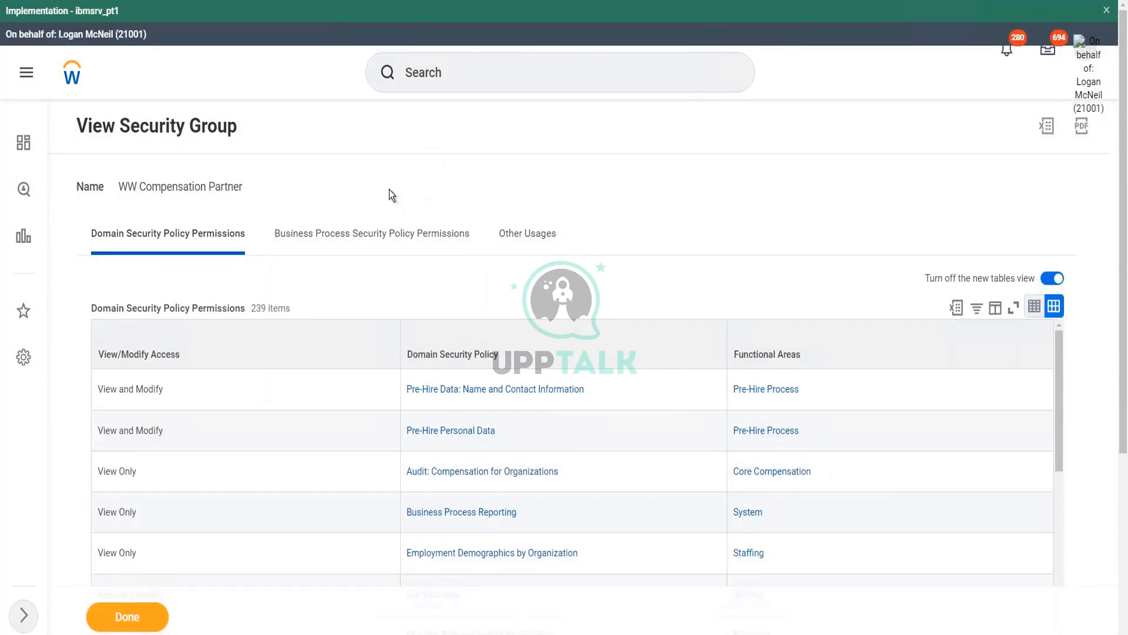
Look up the tasks matching "activate pending" and those matching "maintain perm".
left_click(471, 63)
type("acti")
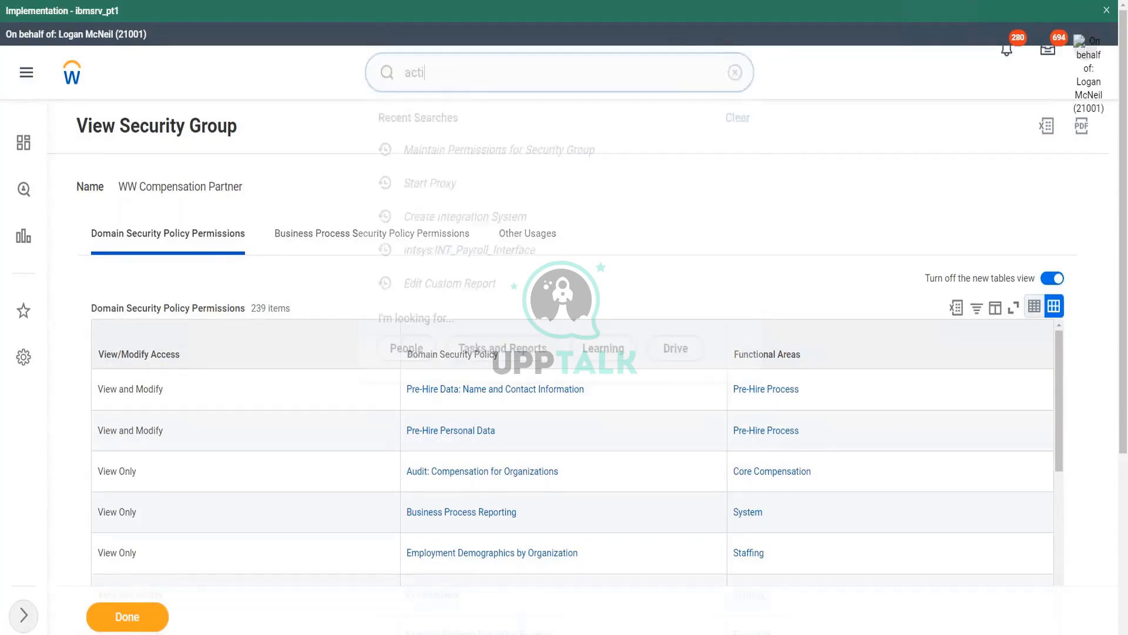
type("vate pending")
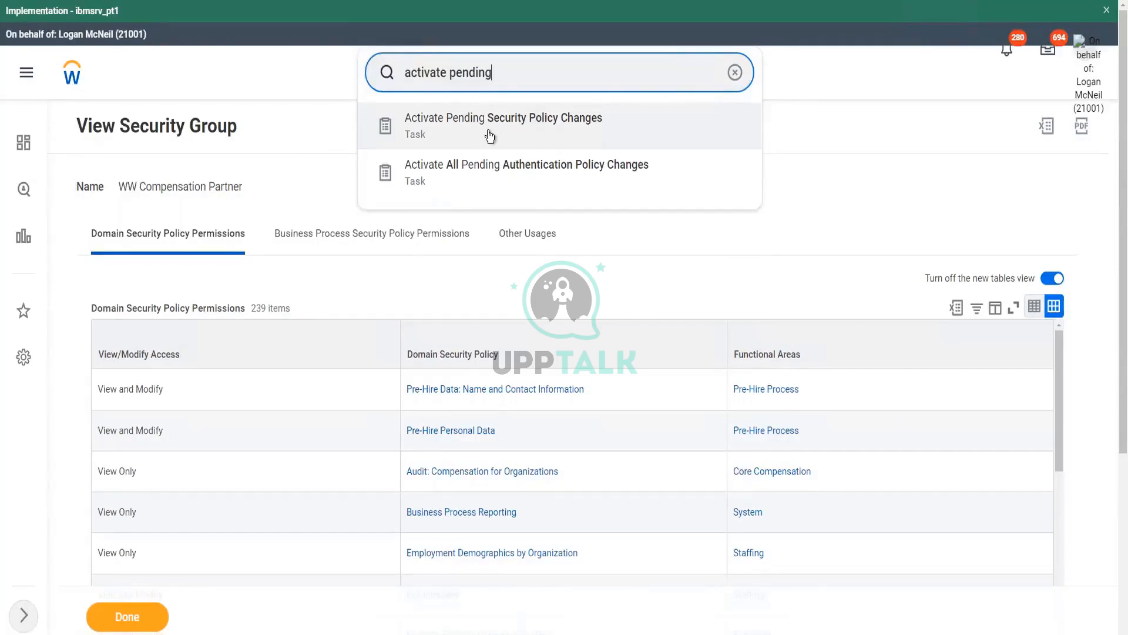
left_click(858, 197)
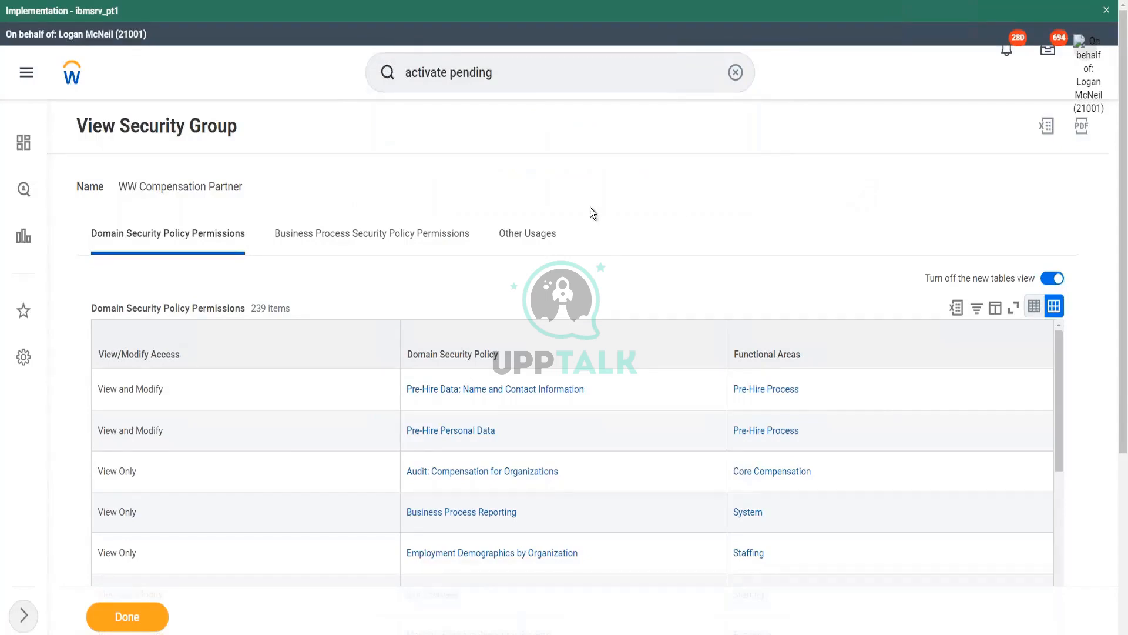
left_click(517, 73)
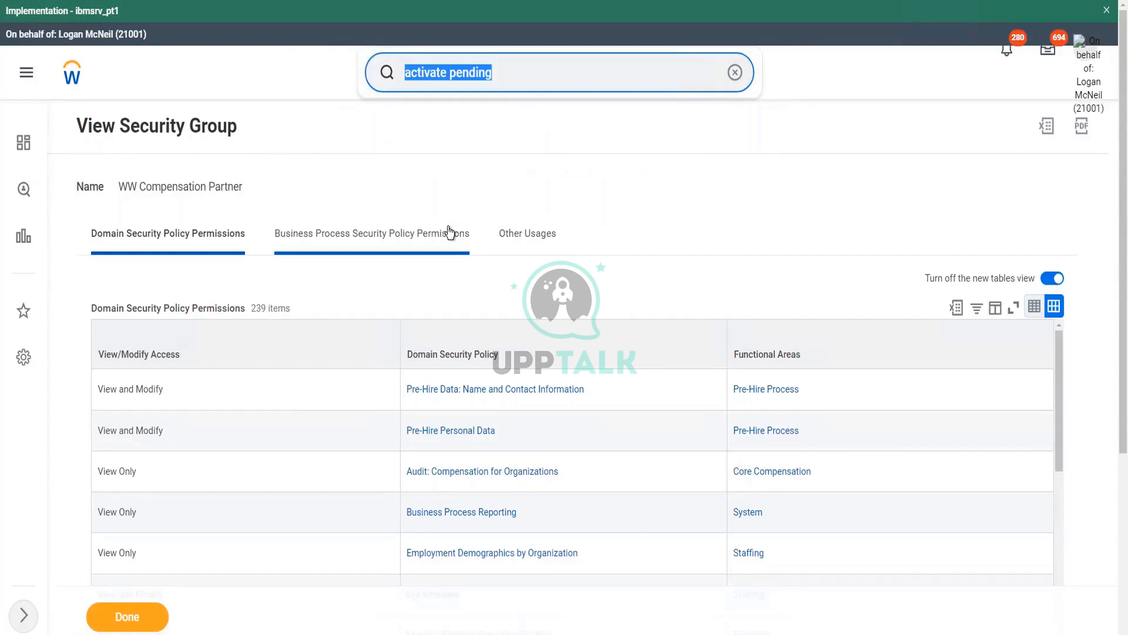
type("maintain perm")
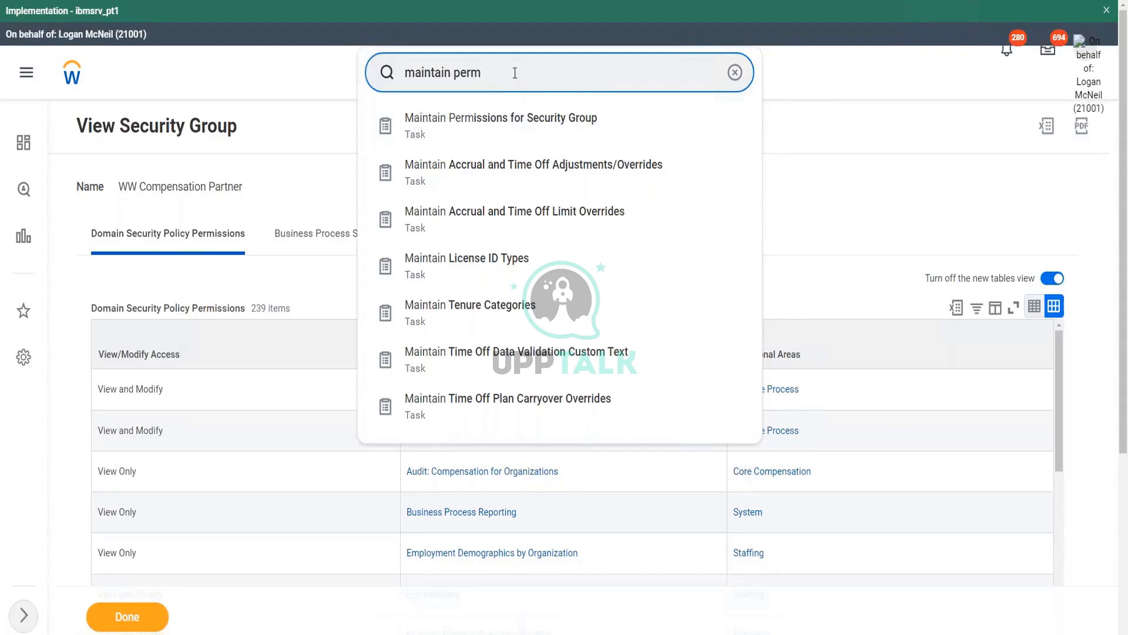
Replace the search text with "activate pending" to find the Activate Pending Security Policy Changes task.
left_click_drag(515, 72, 340, 78)
type("acti")
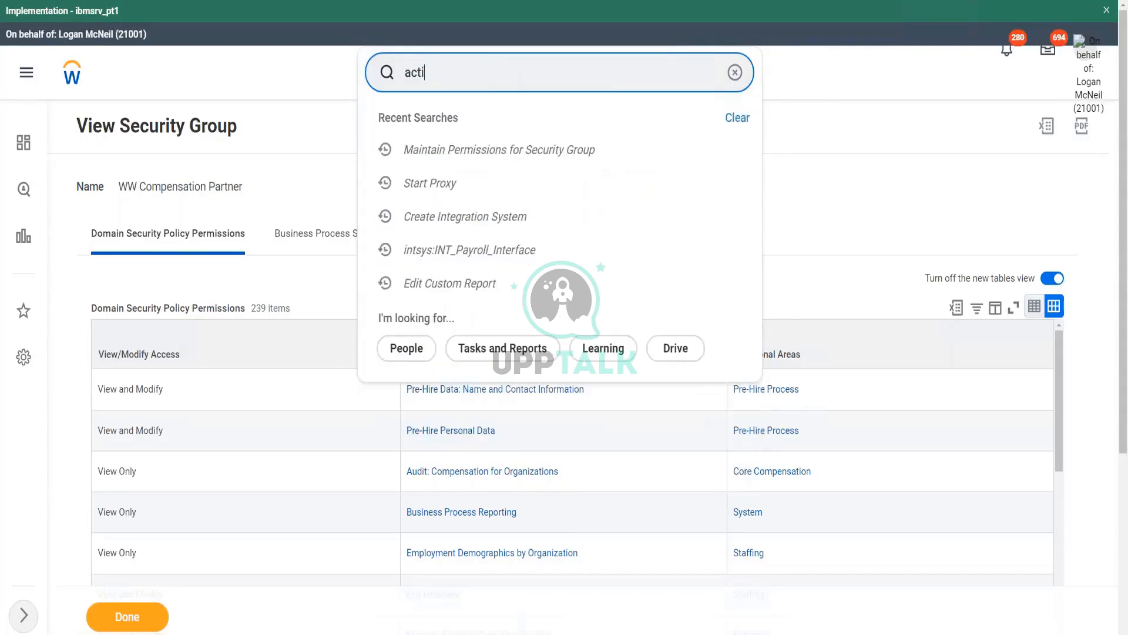
type("vate pending")
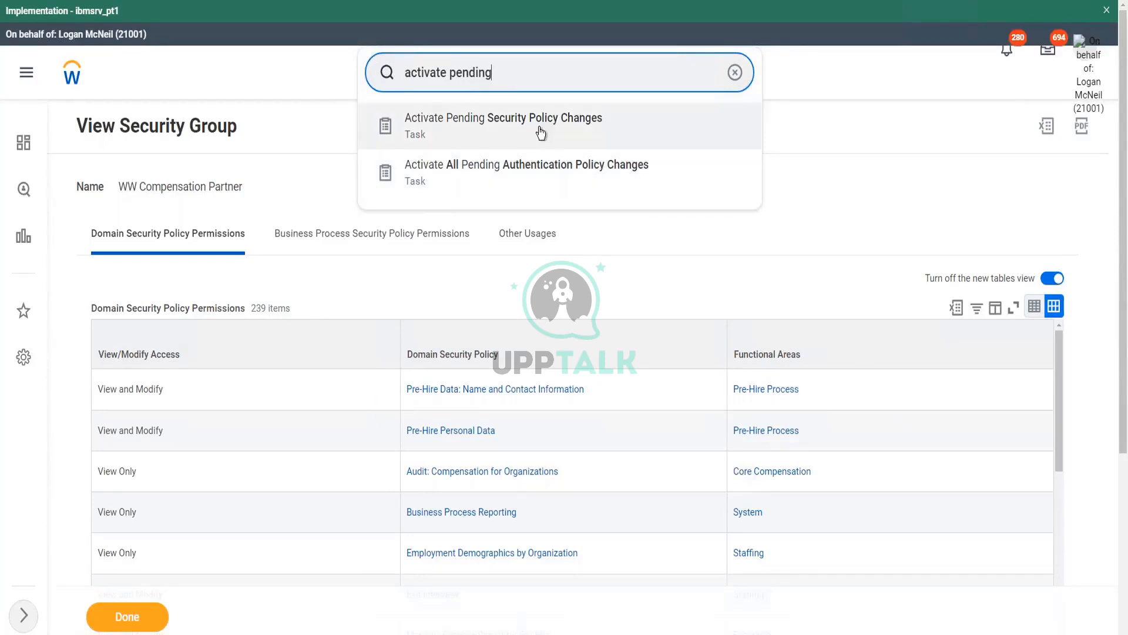
key("Down")
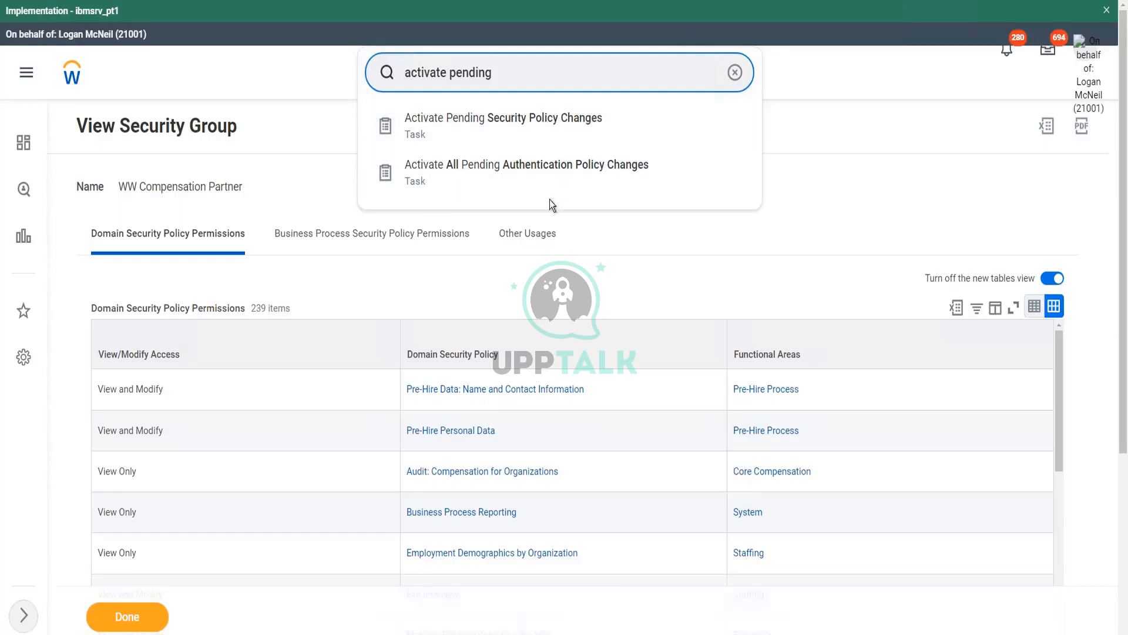